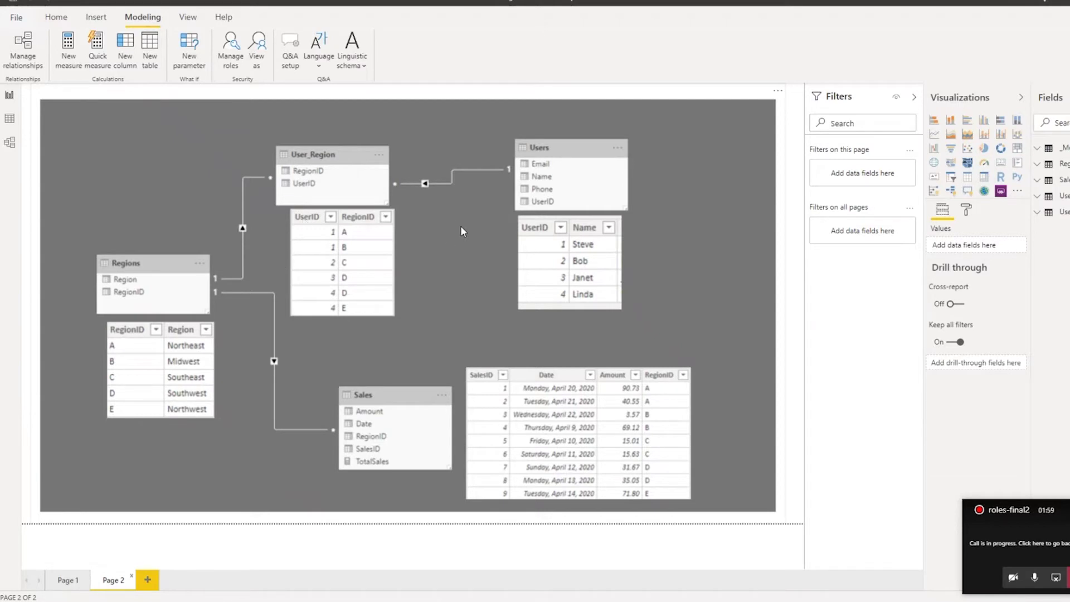
- Review the 1_UserID measure's LOOKUPVALUE formula on Page 1, including its USERNAME () argument, and close it unchanged
click(64, 580)
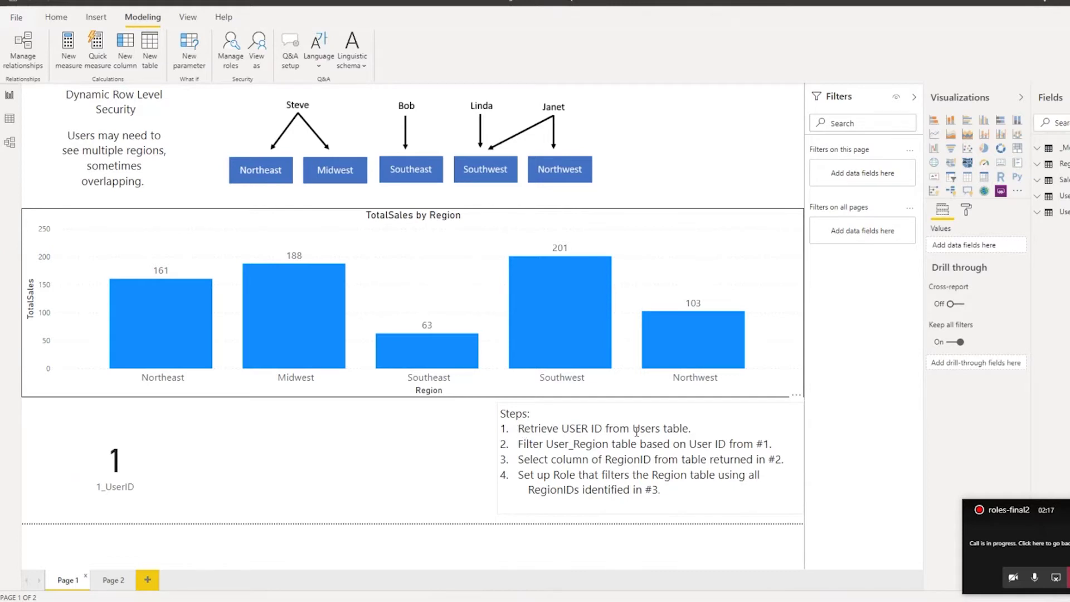
drag(513, 429, 697, 429)
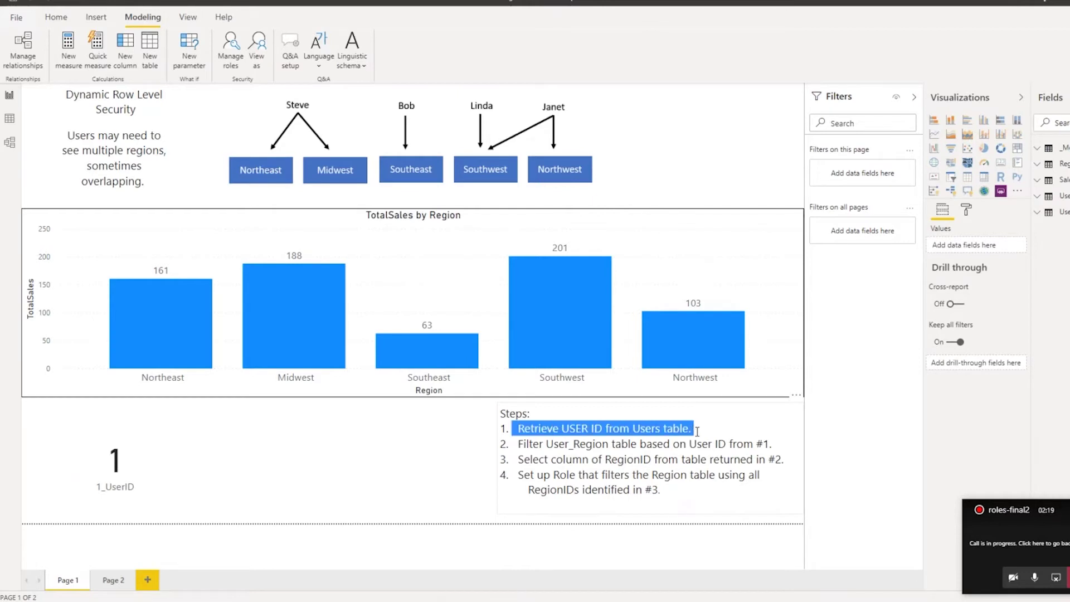
click(1041, 149)
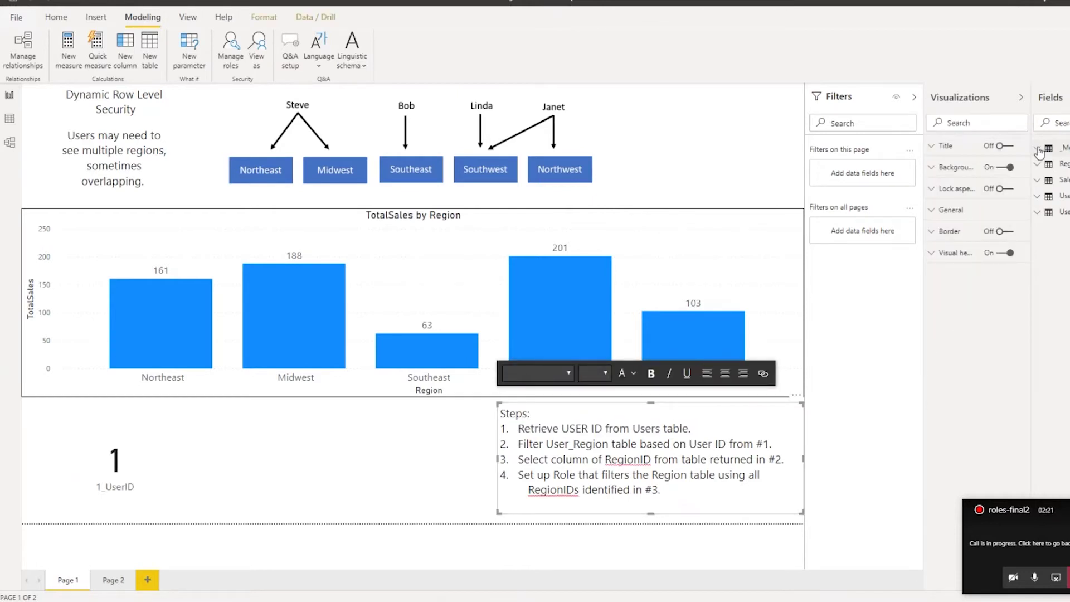
click(1060, 166)
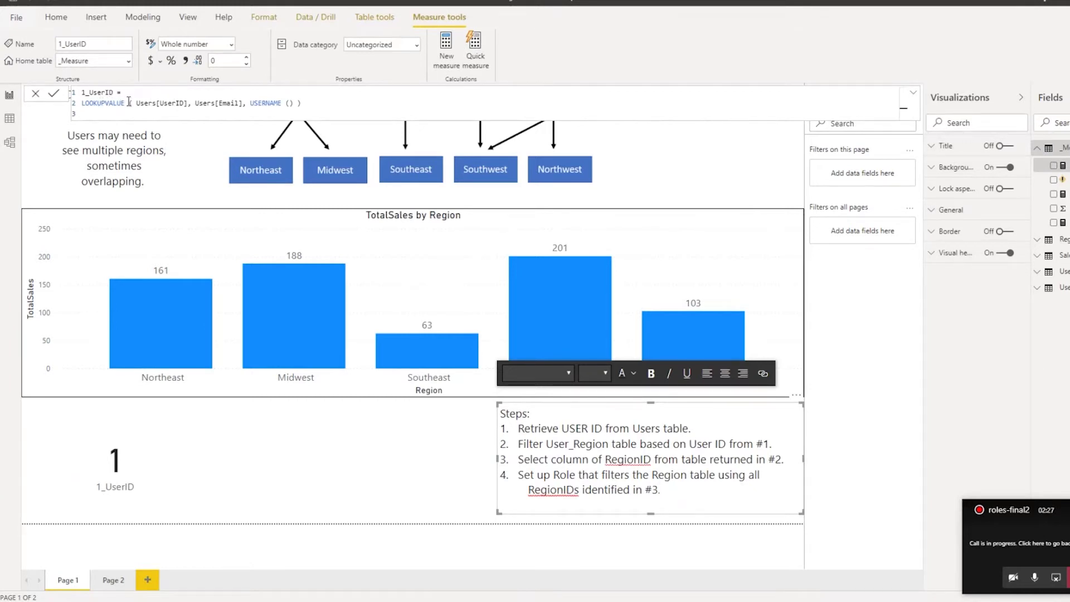
drag(136, 103, 294, 106)
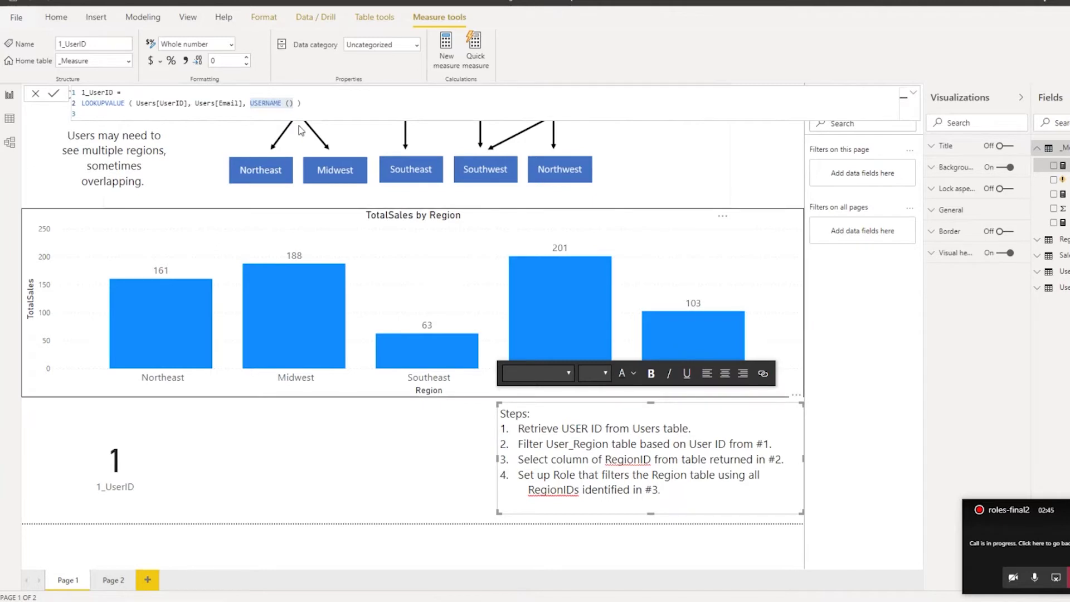
drag(305, 104, 78, 110)
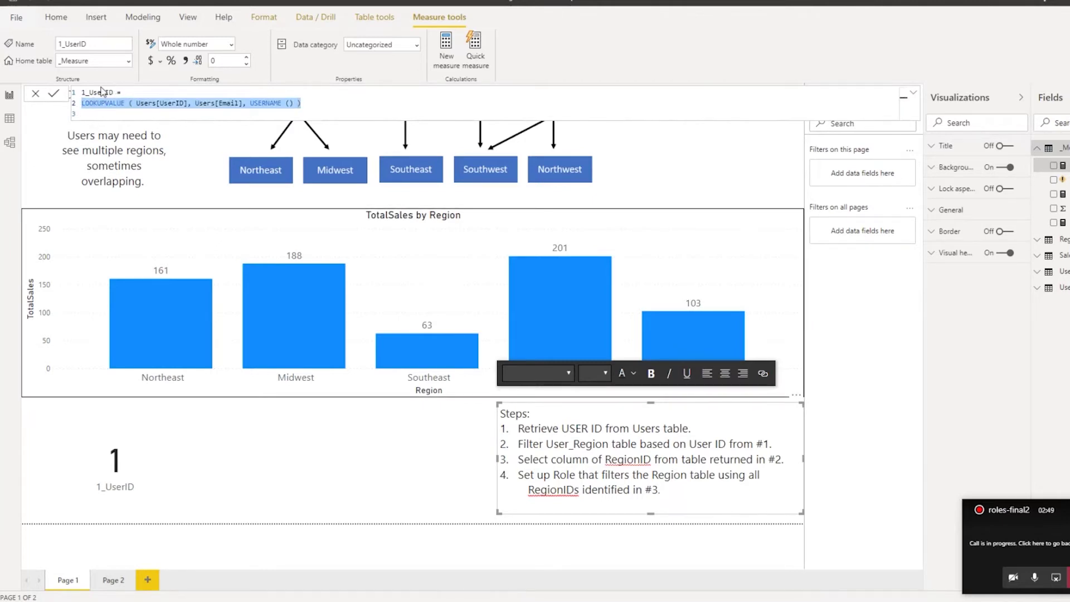
click(35, 95)
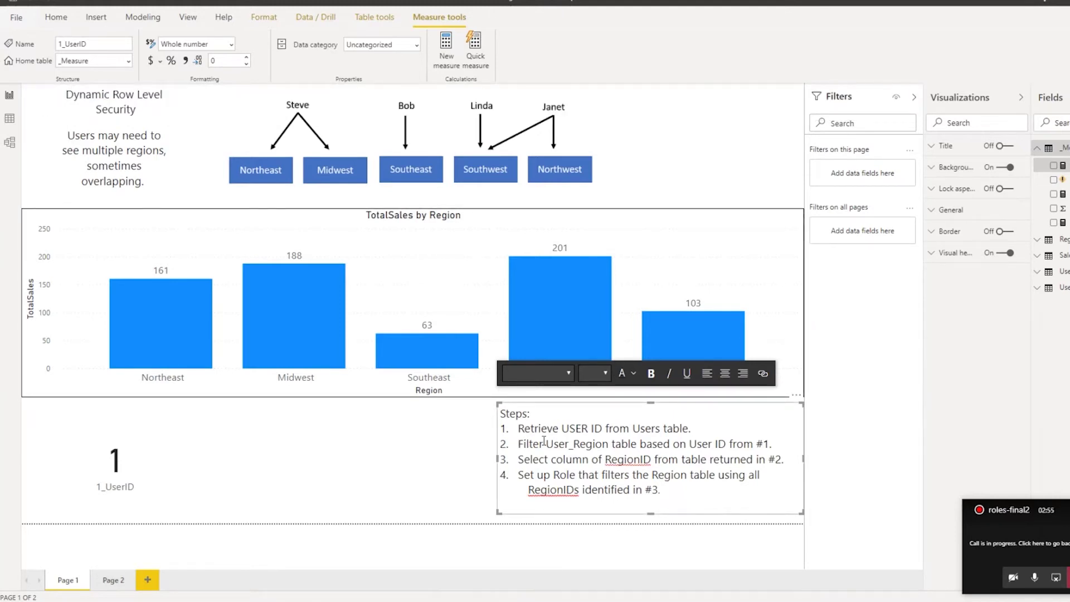
- Filter the User_Region table in the data view to show only the rows with UserID 1
drag(517, 444, 608, 444)
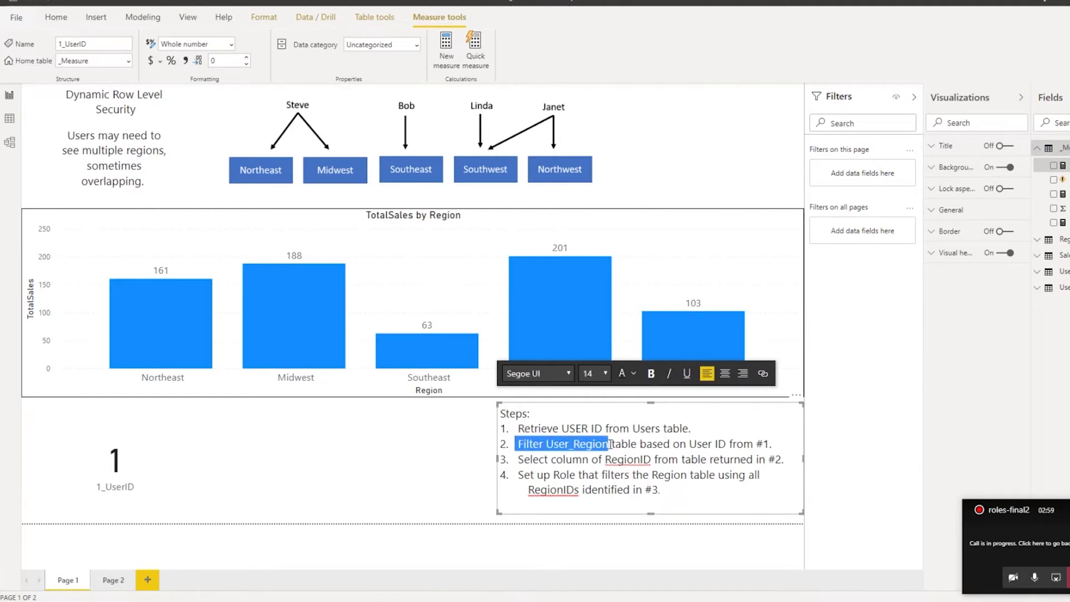
click(9, 118)
click(1063, 196)
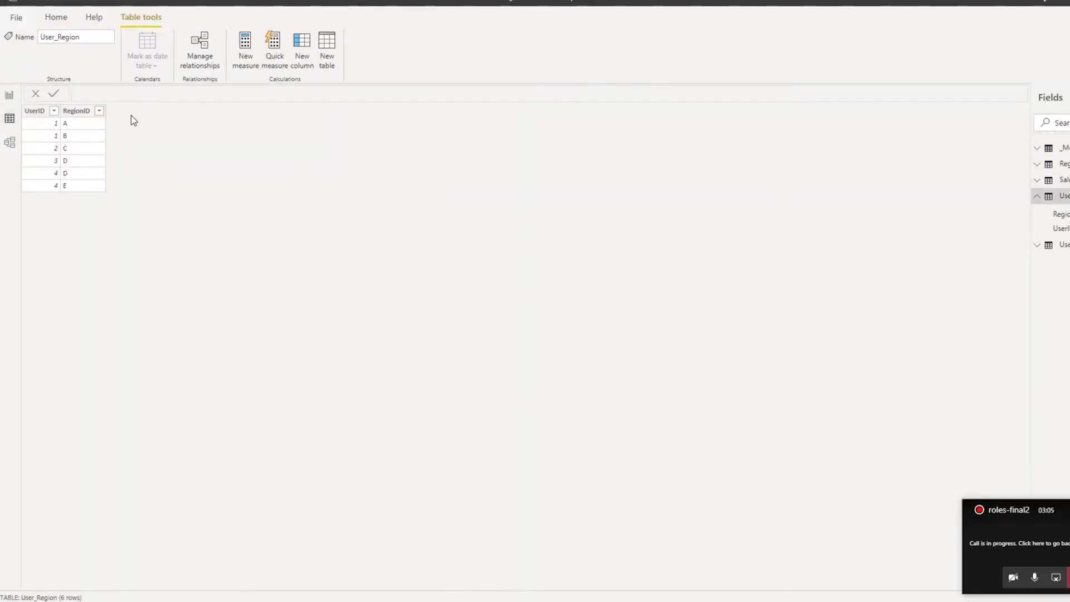
click(53, 111)
click(78, 233)
click(78, 242)
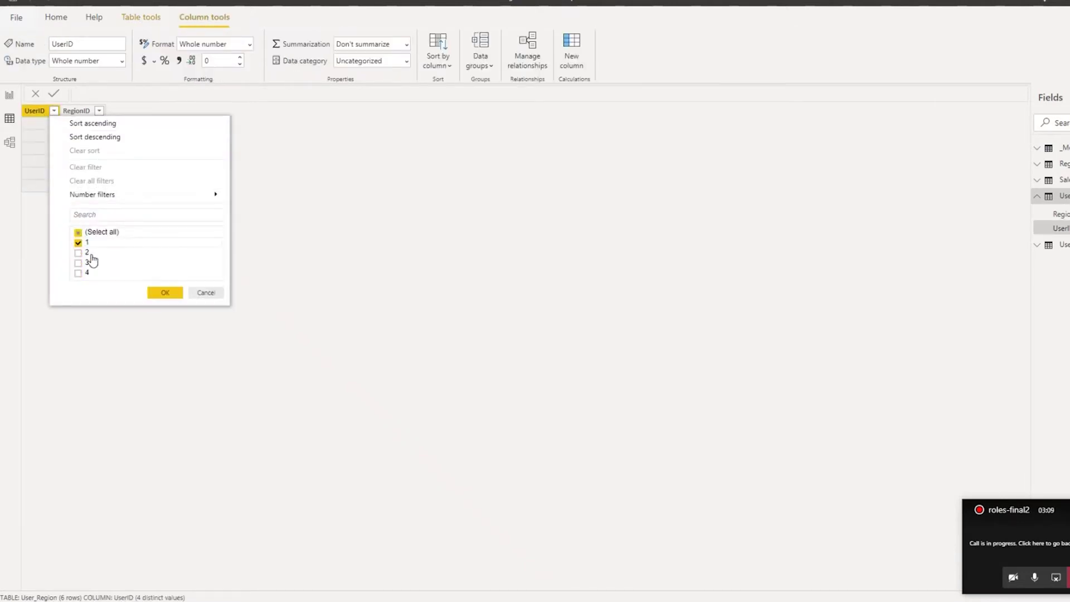
click(162, 292)
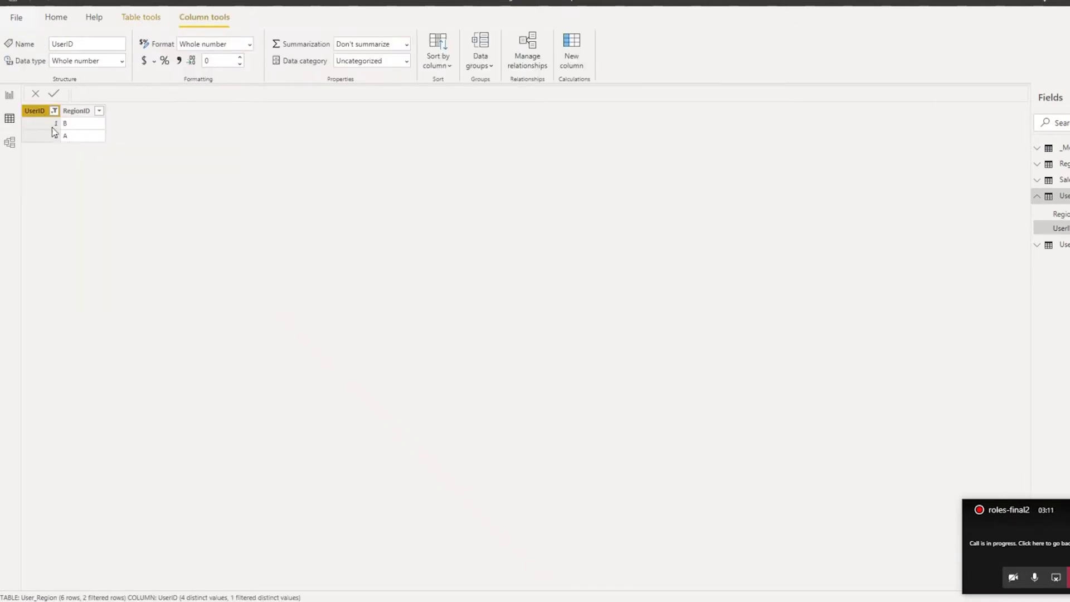
- Return to the report and review the FILTER formula of the 2_FilterUser_Region measure, closing it unchanged
click(9, 96)
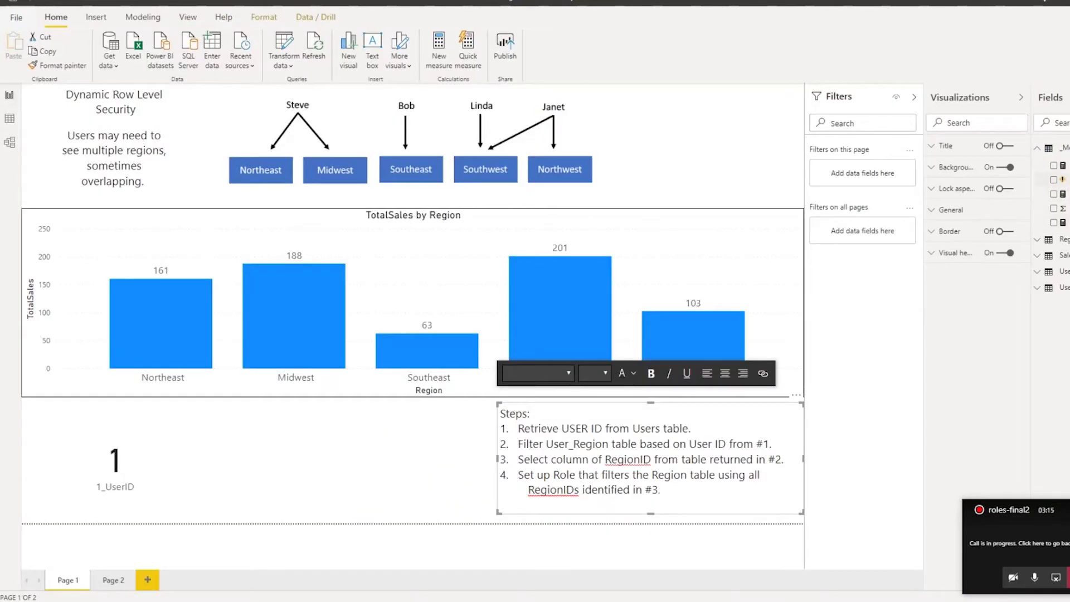
click(1064, 180)
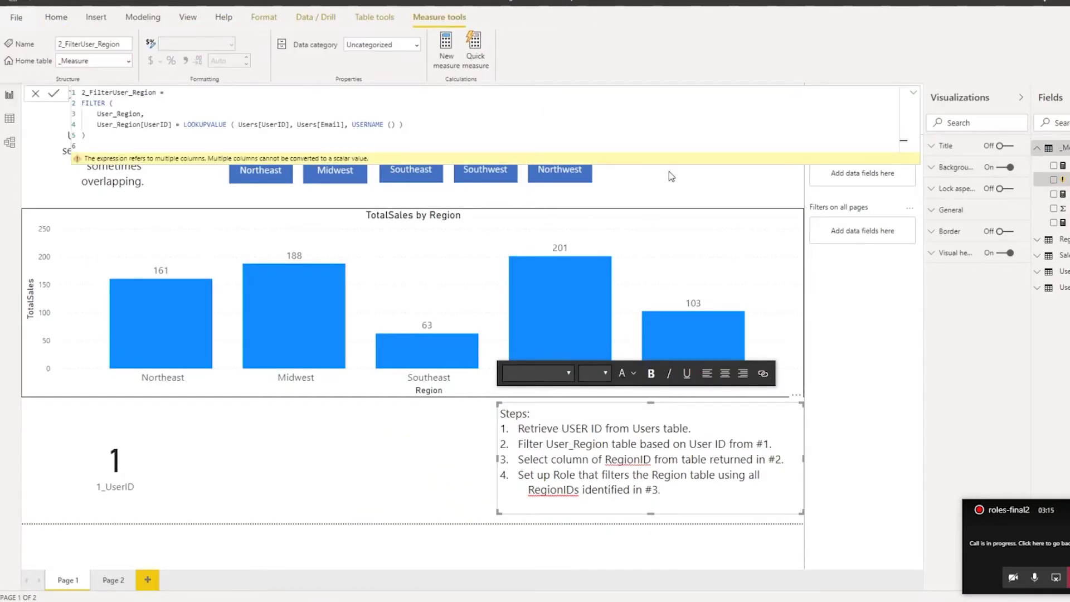
double_click(109, 114)
drag(97, 125, 404, 122)
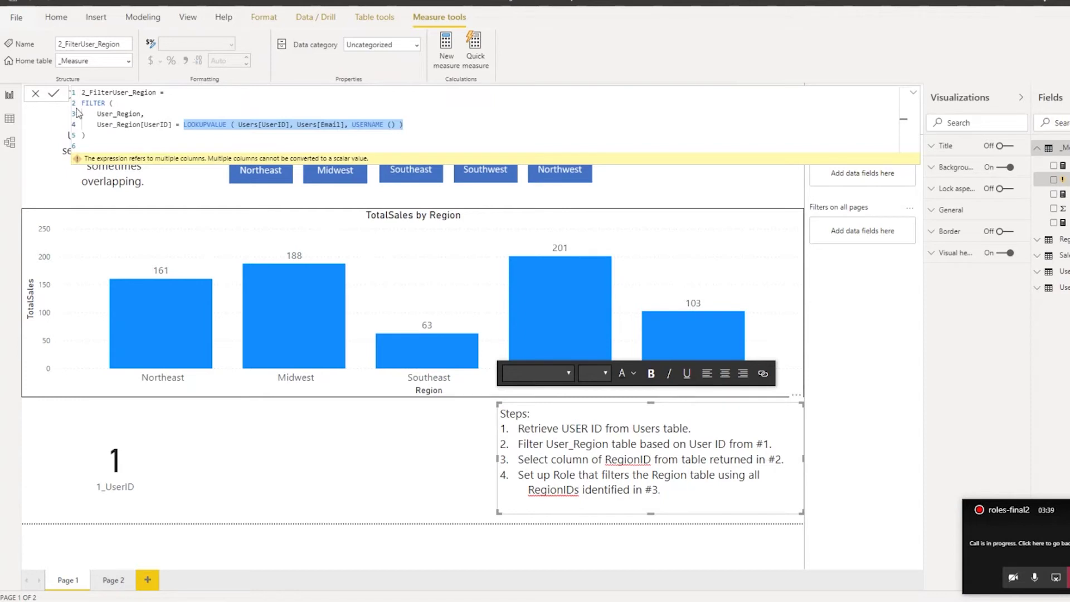
click(35, 93)
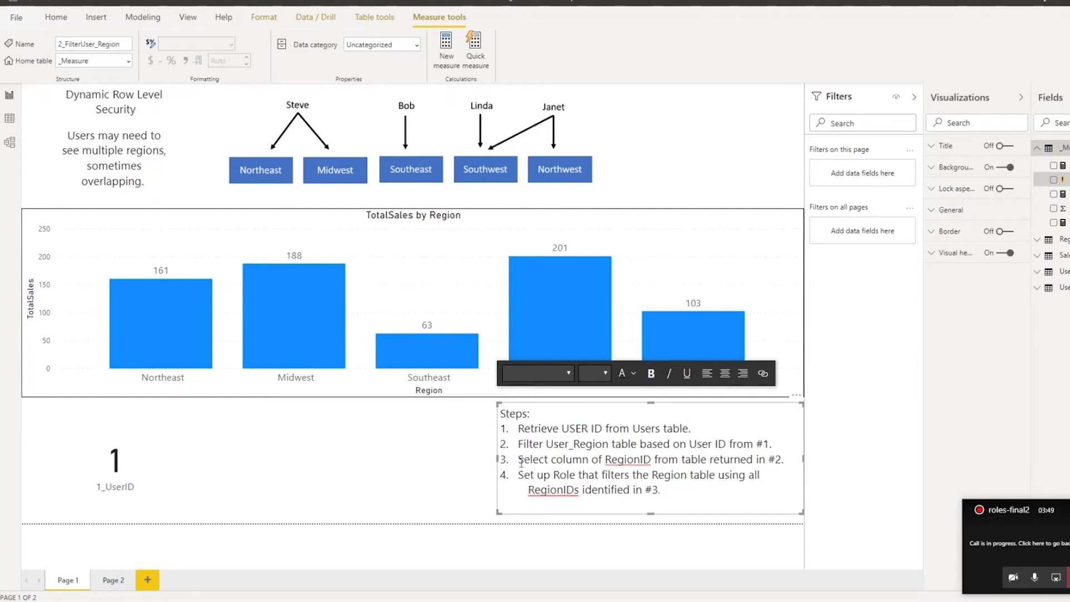
- Check the RegionID column of the filtered User_Region table against step 3 of the notes, and return to the report
drag(516, 460, 783, 463)
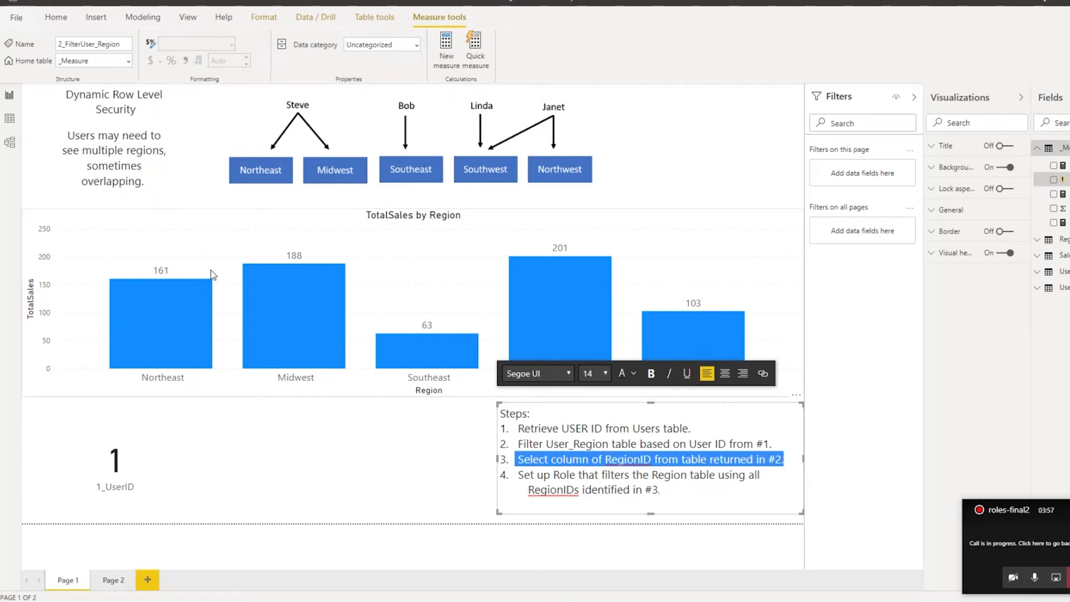
click(8, 120)
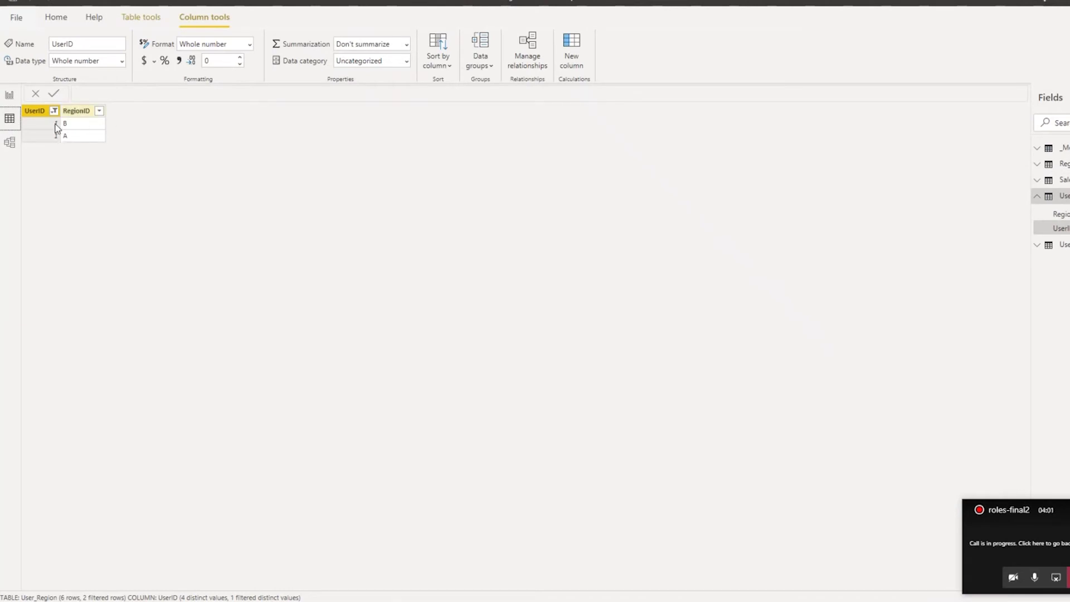
click(9, 95)
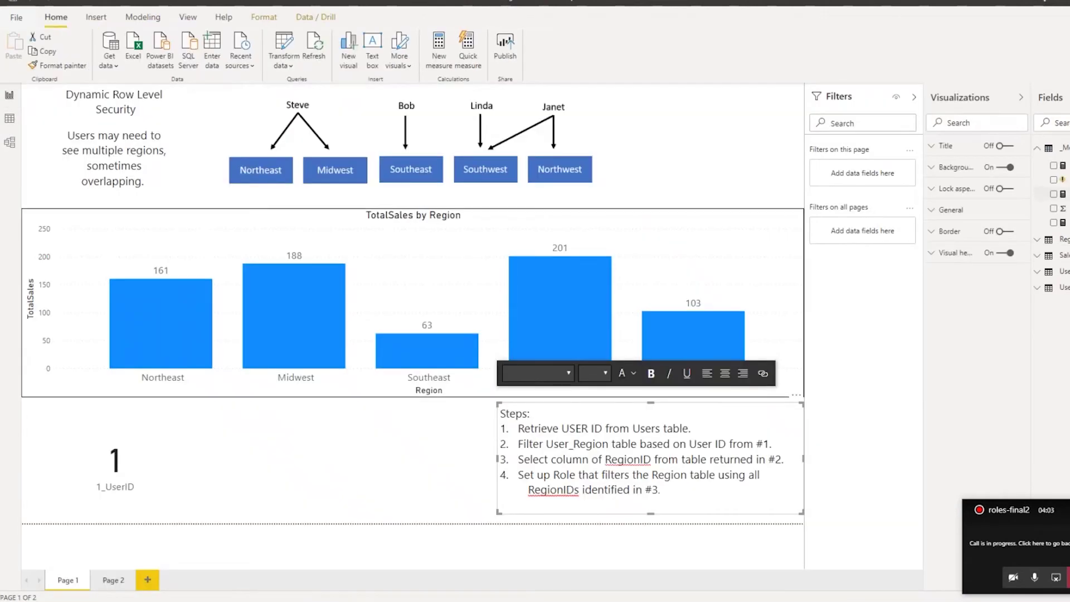
- Open the 3_SelectColumn measure and copy its whole SELECTCOLUMNS expression, without the measure name
click(1059, 194)
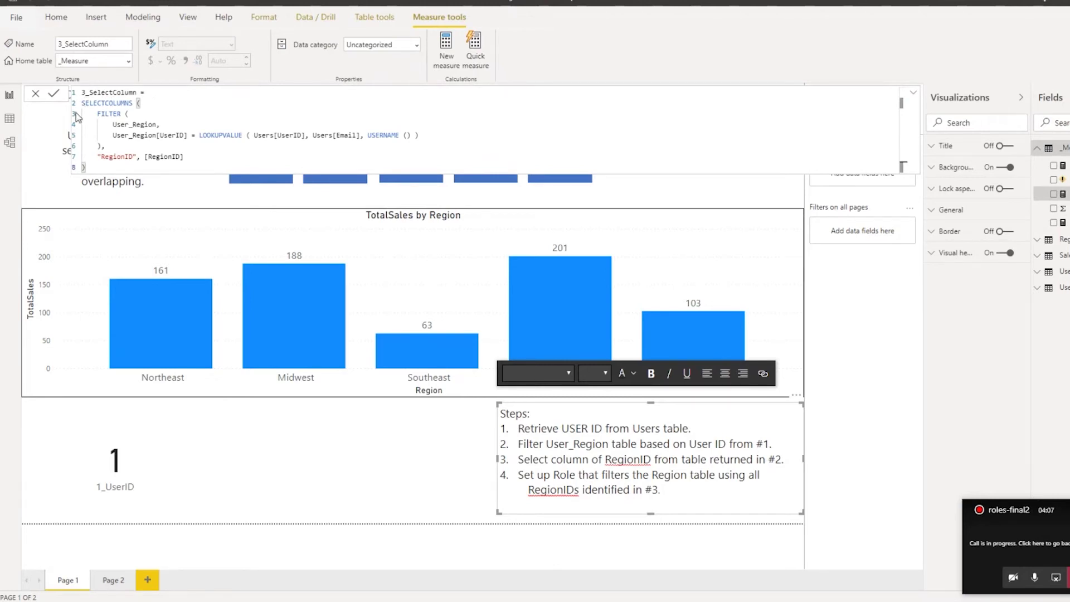
drag(82, 113, 430, 134)
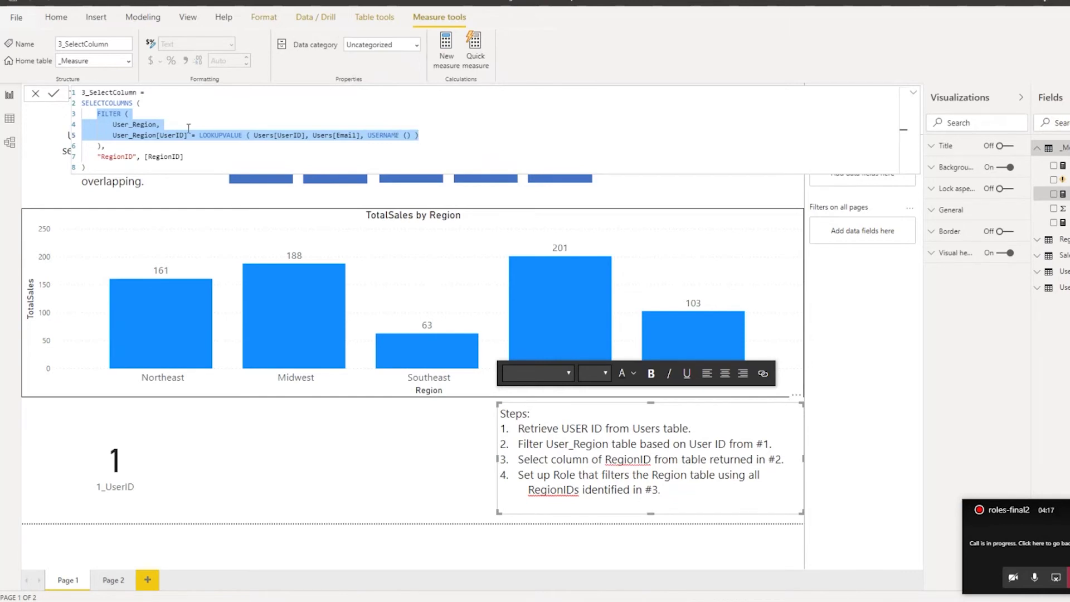
drag(103, 156, 148, 157)
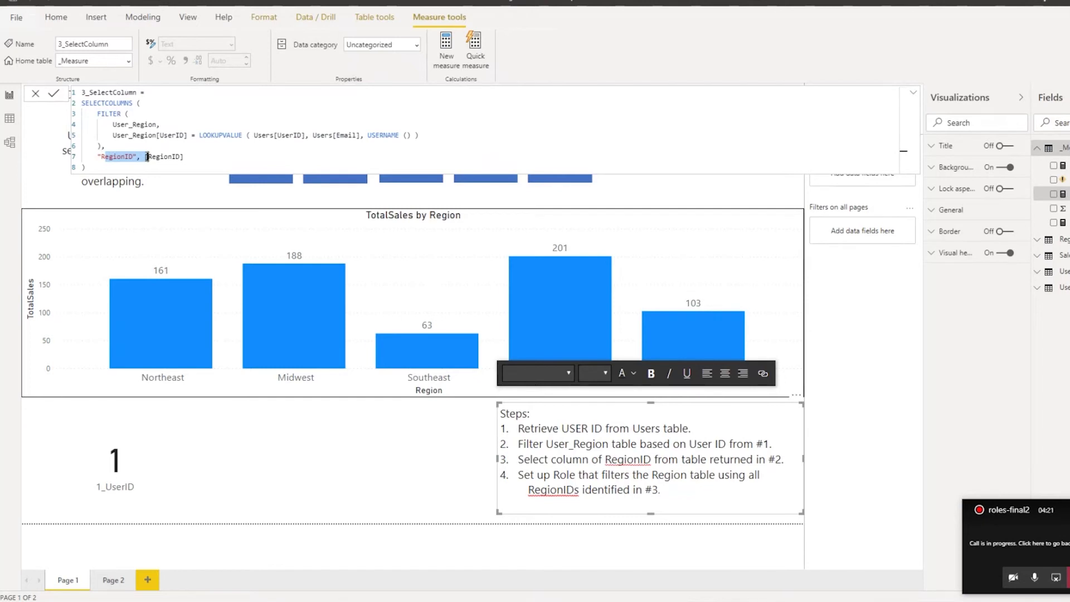
click(147, 157)
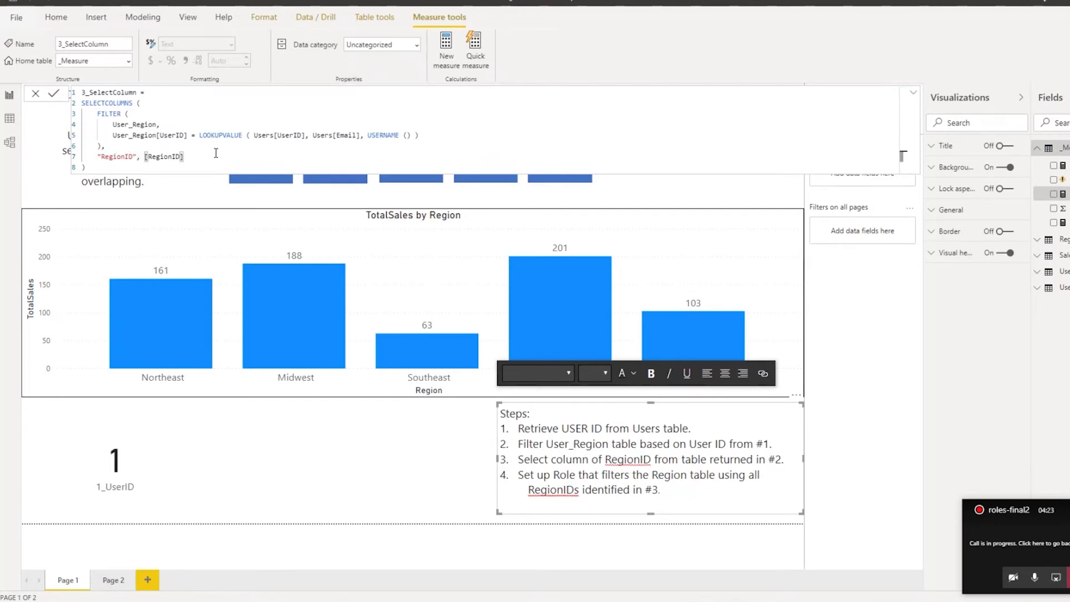
drag(102, 164, 78, 107)
key(ctrl+c)
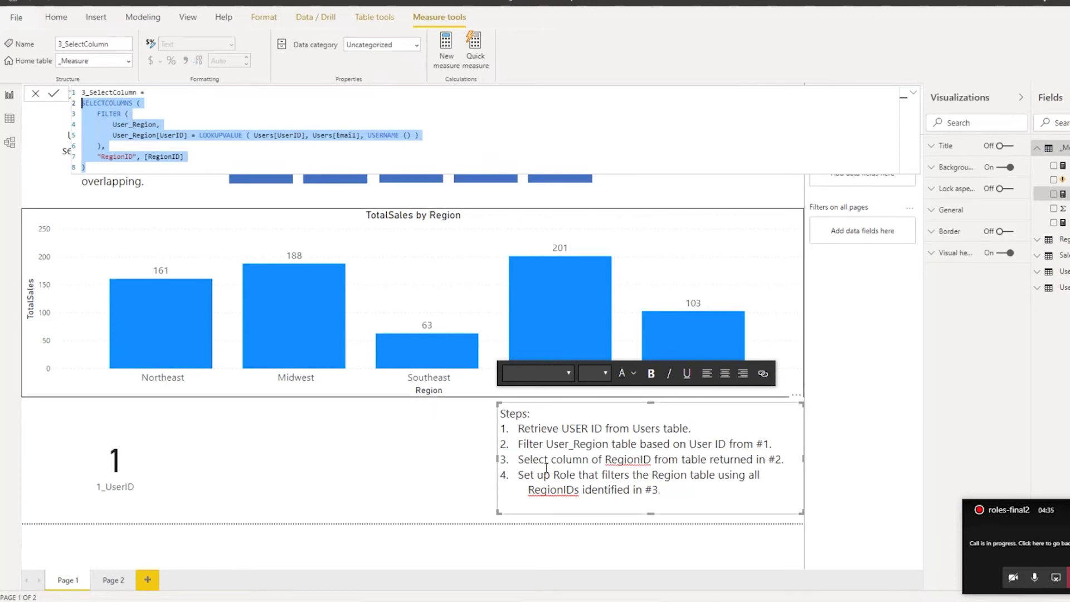
- Open the role manager and add a [RegionID] table filter on the Regions table for the User role
click(429, 469)
click(160, 20)
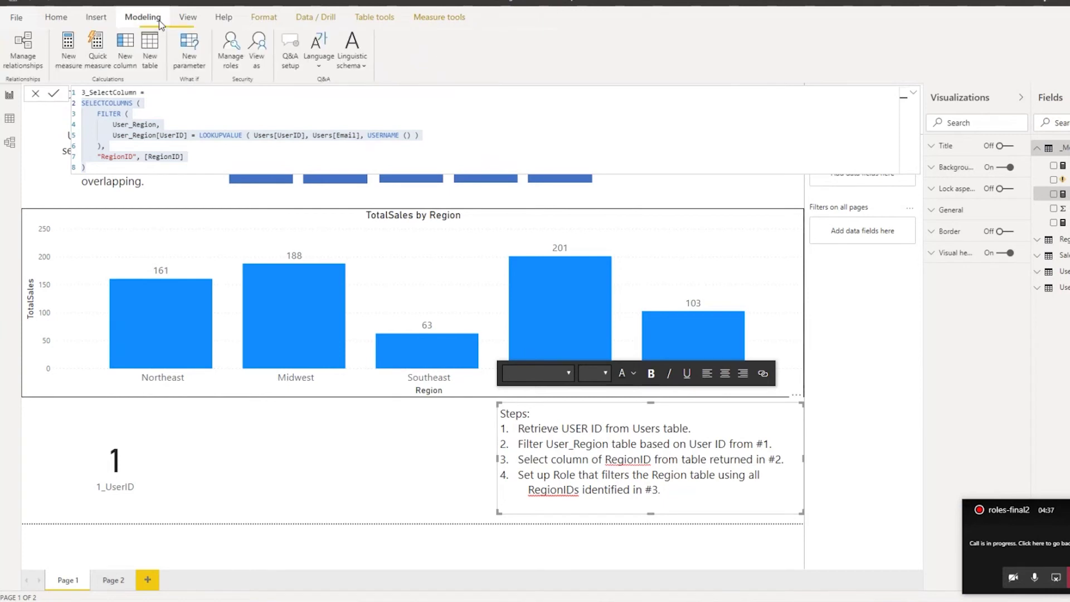
click(230, 49)
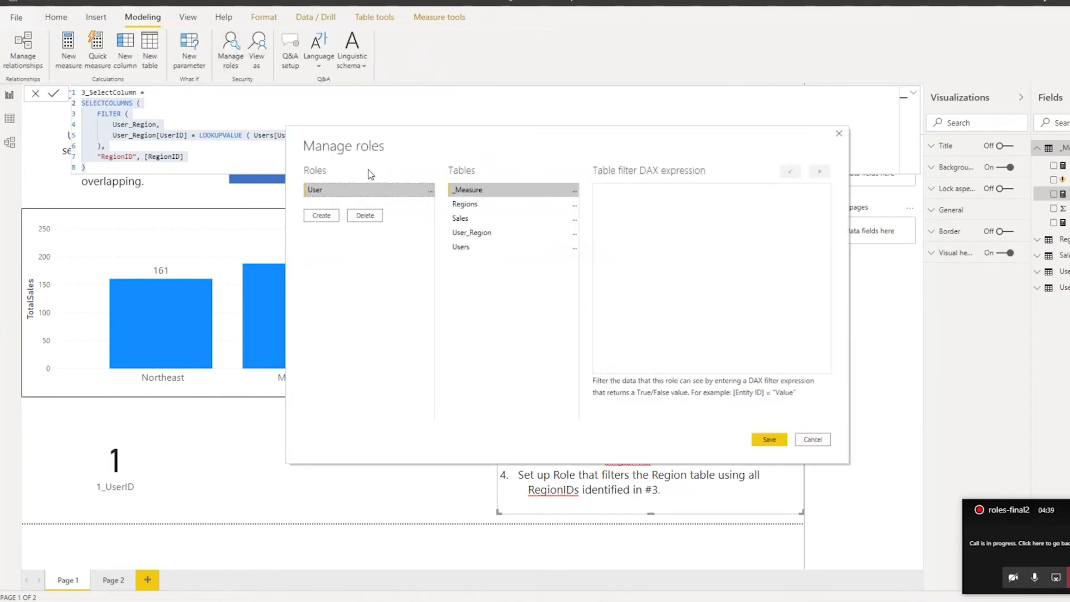
click(474, 205)
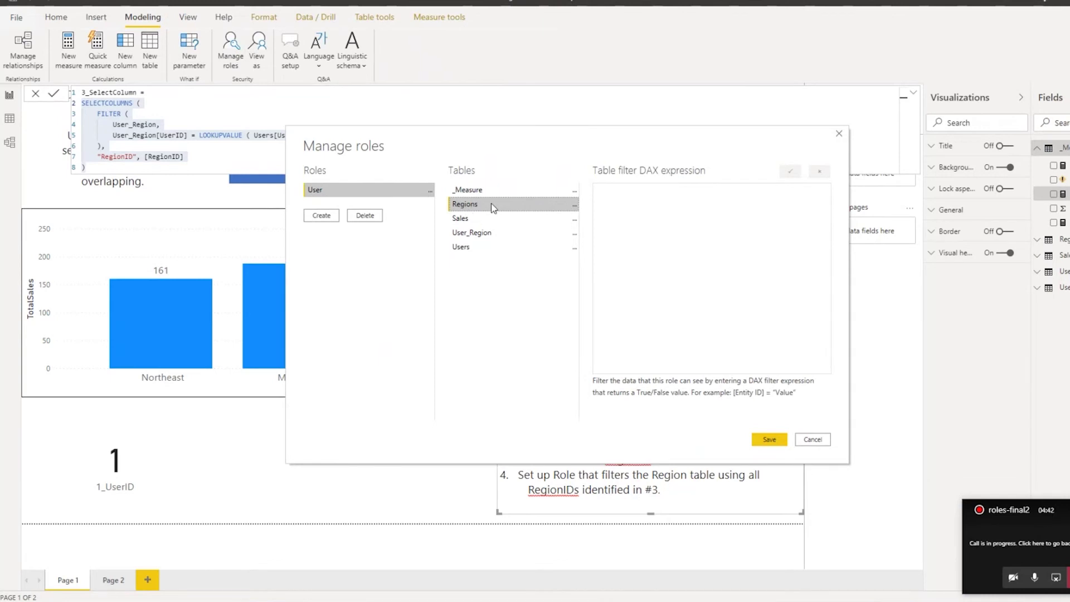
click(575, 205)
mouse_move(641, 211)
click(725, 233)
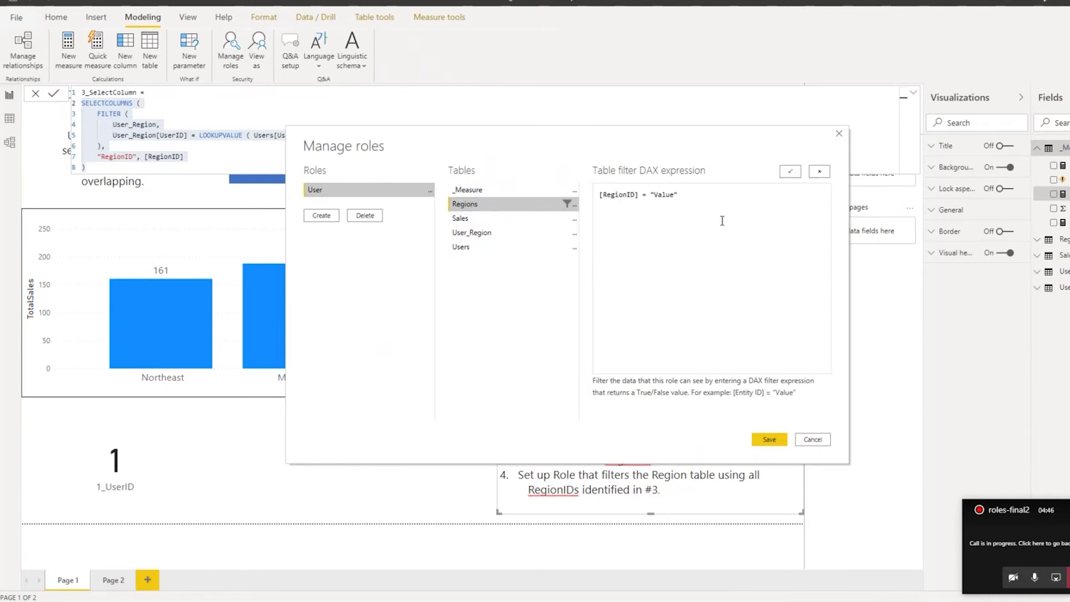
- Replace the placeholder "Value" in the Regions filter with the copied SELECTCOLUMNS expression and validate it
key(BackSpace)
key(BackSpace)
key(BackSpace)
key(BackSpace)
key(ctrl+v)
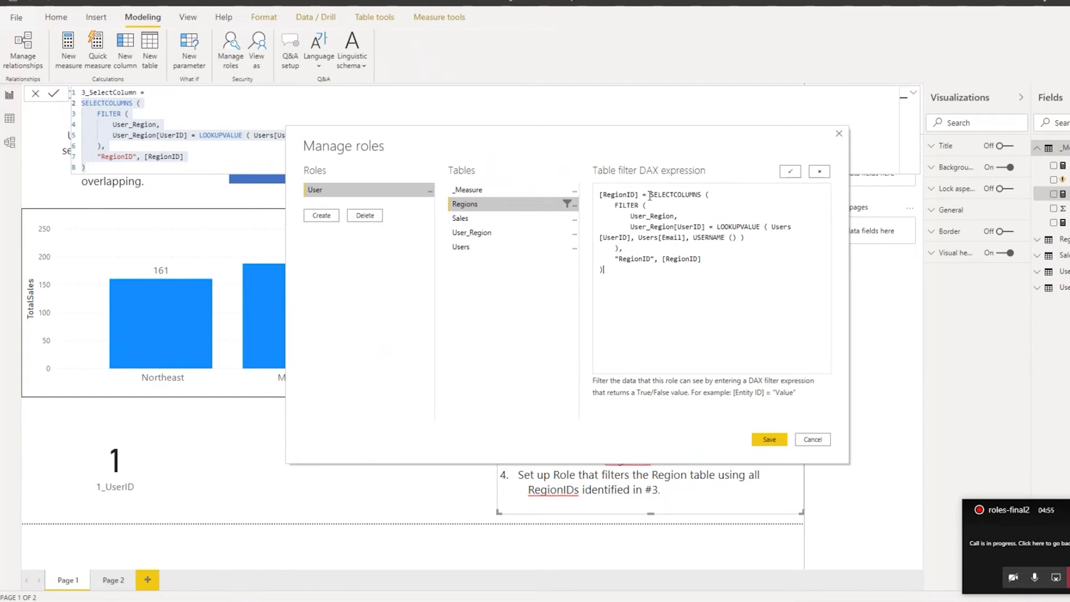
click(790, 172)
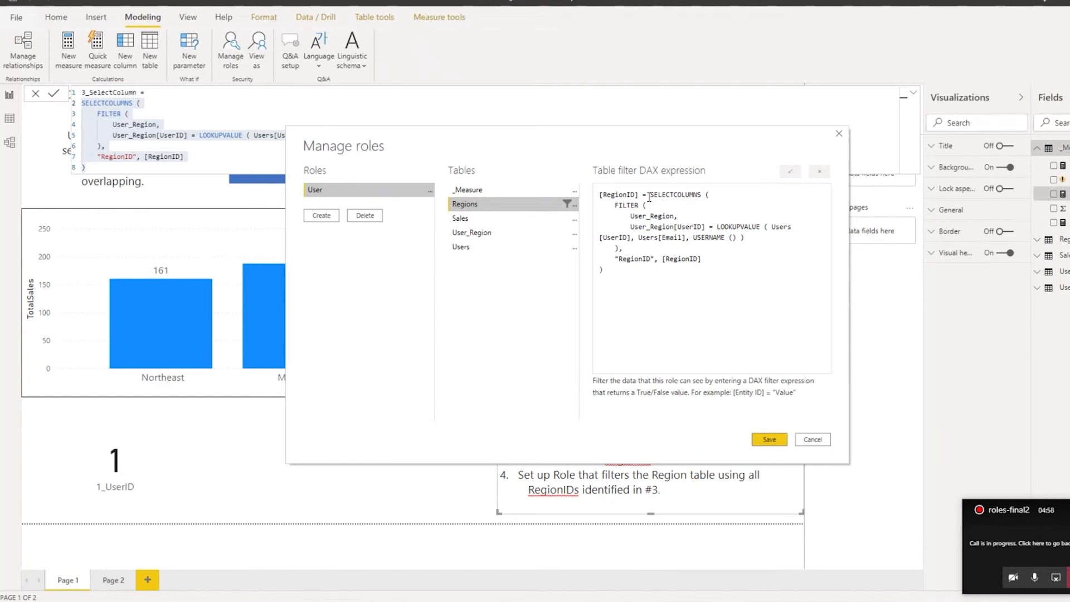
- Change the equals sign after [RegionID] to IN in the Regions filter expression and save the role
double_click(645, 195)
text(IN)
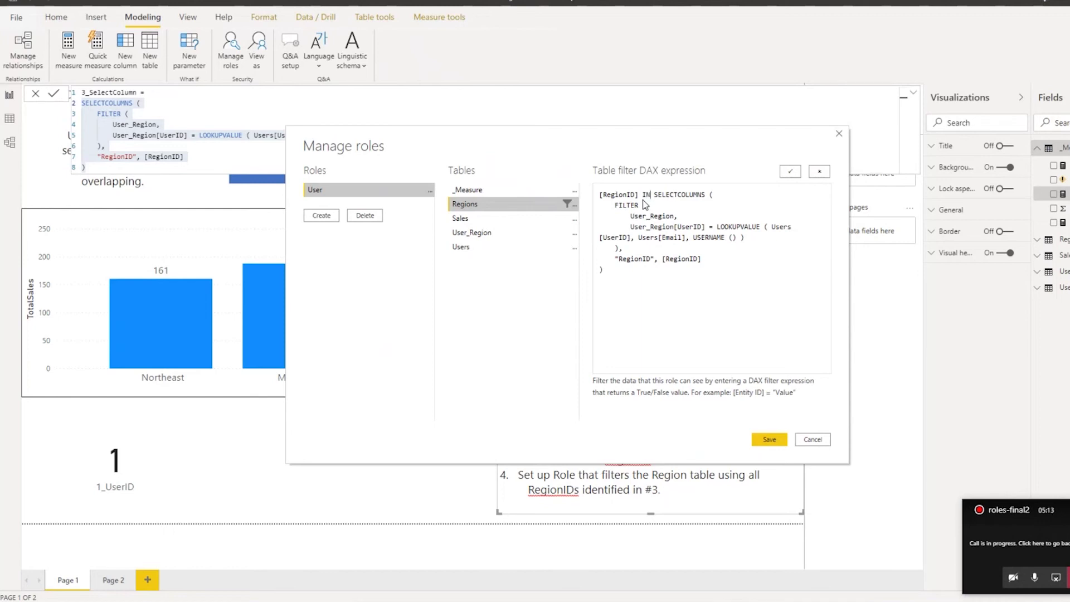
drag(653, 194, 702, 269)
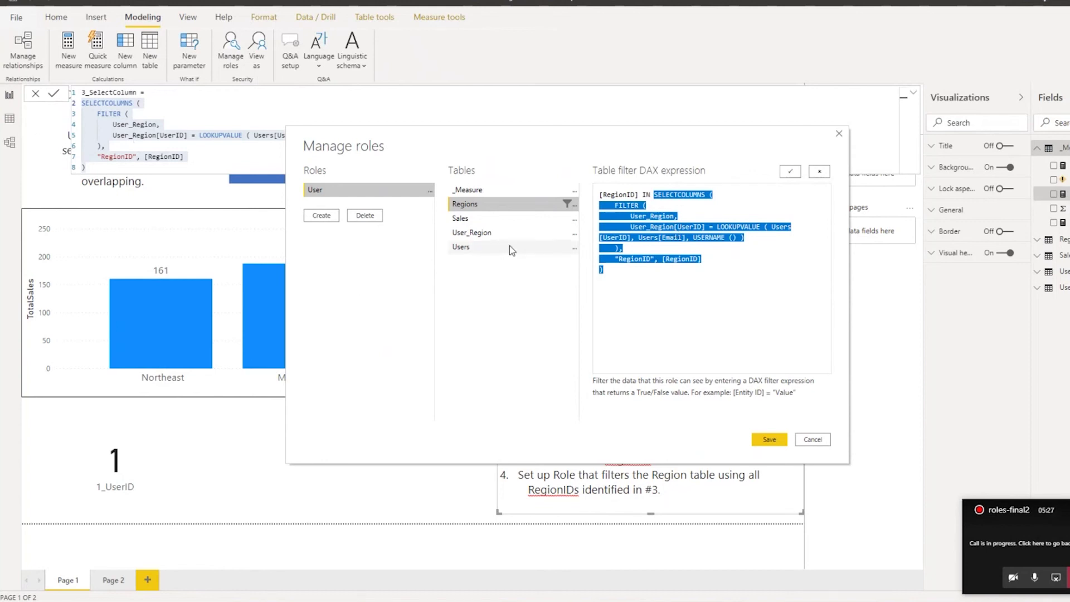
click(768, 438)
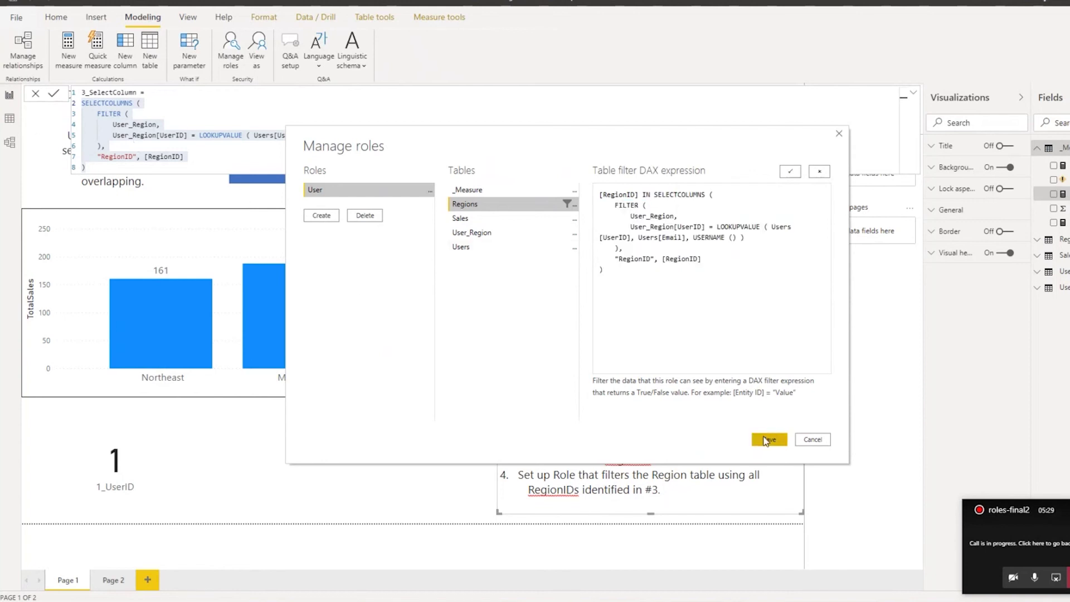
- View the report as the User role and check the TotalSales by Region chart
click(335, 425)
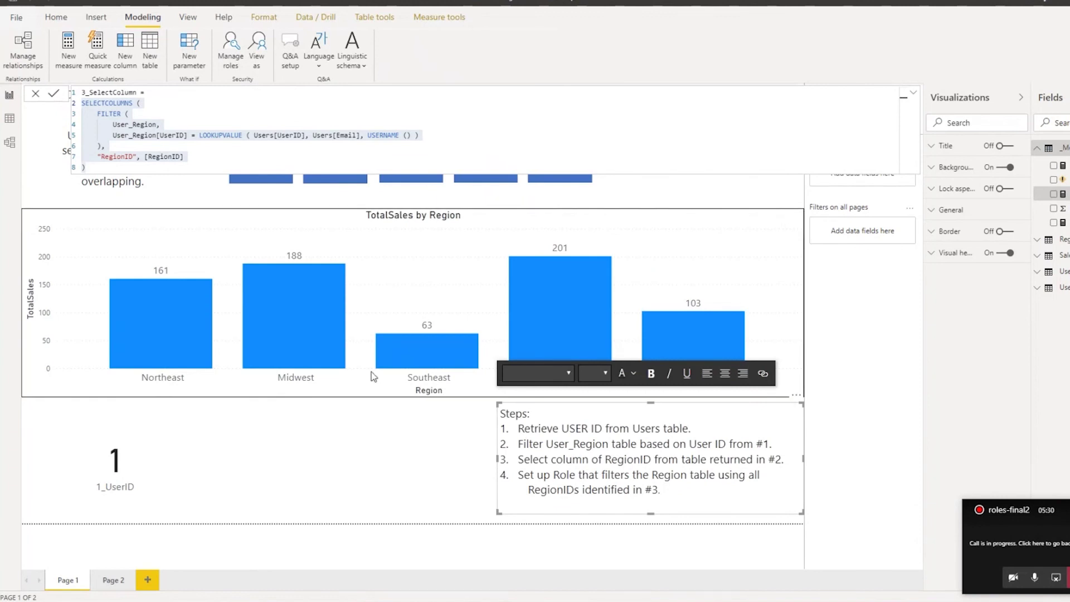
click(258, 53)
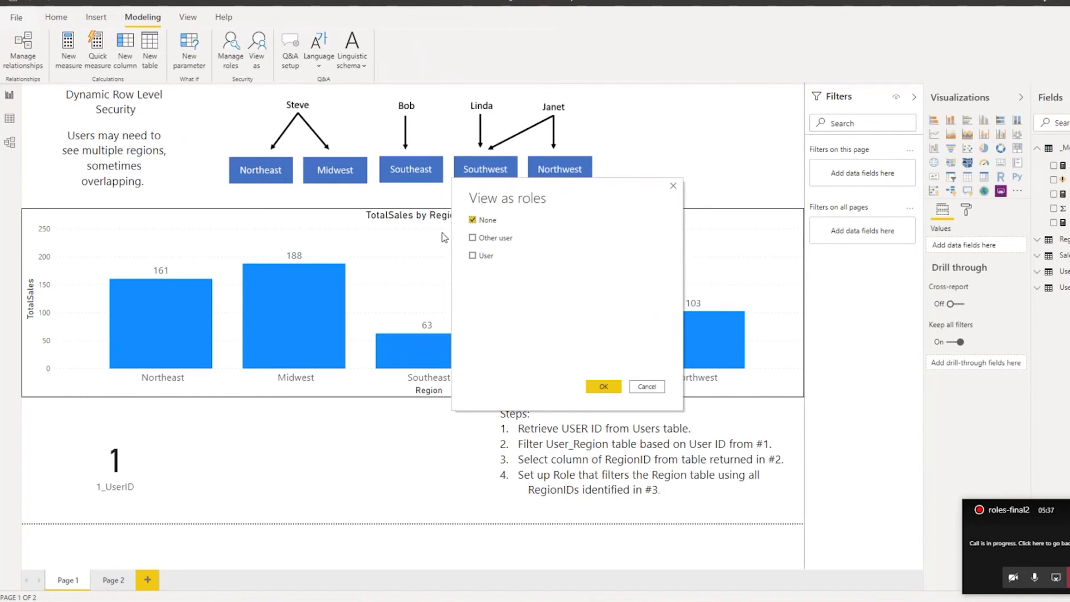
click(484, 256)
click(603, 387)
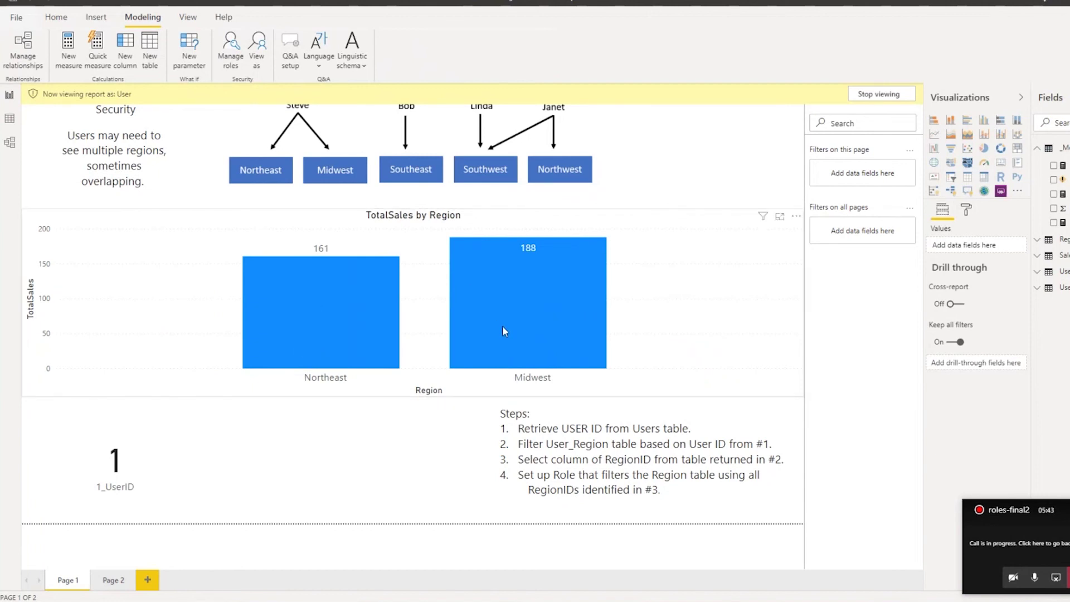
mouse_move(481, 307)
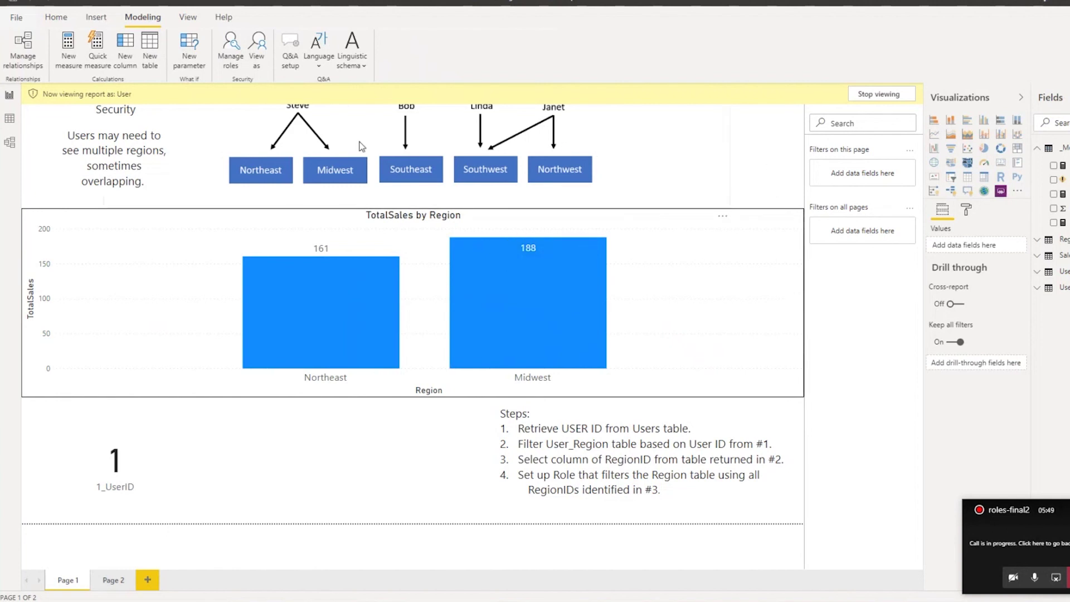
- Inspect the User_Region data and the model's table relationships under the User role, and return to the report view
click(9, 118)
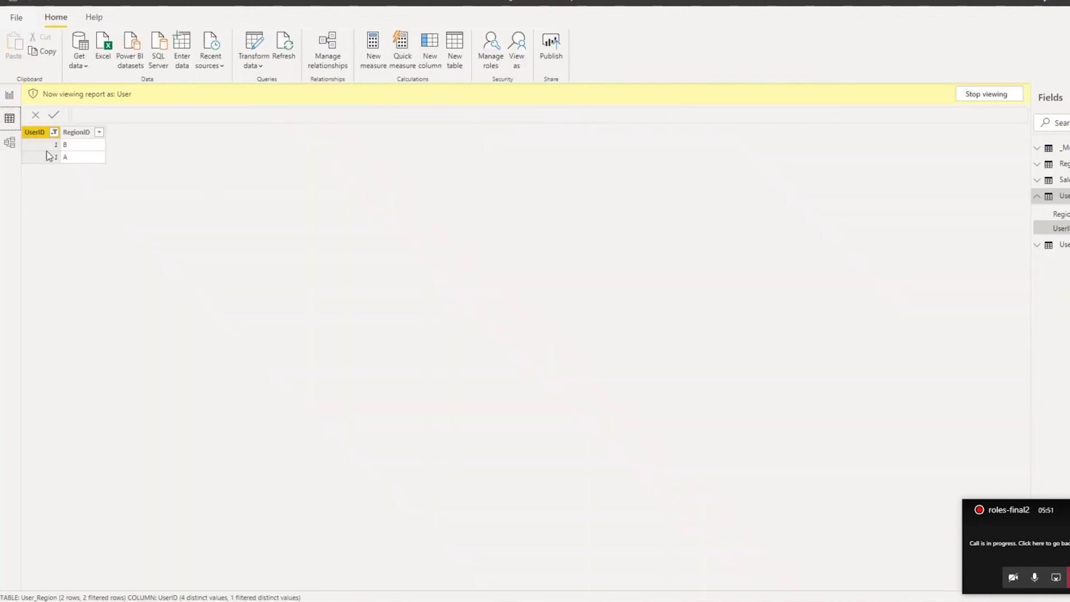
click(8, 144)
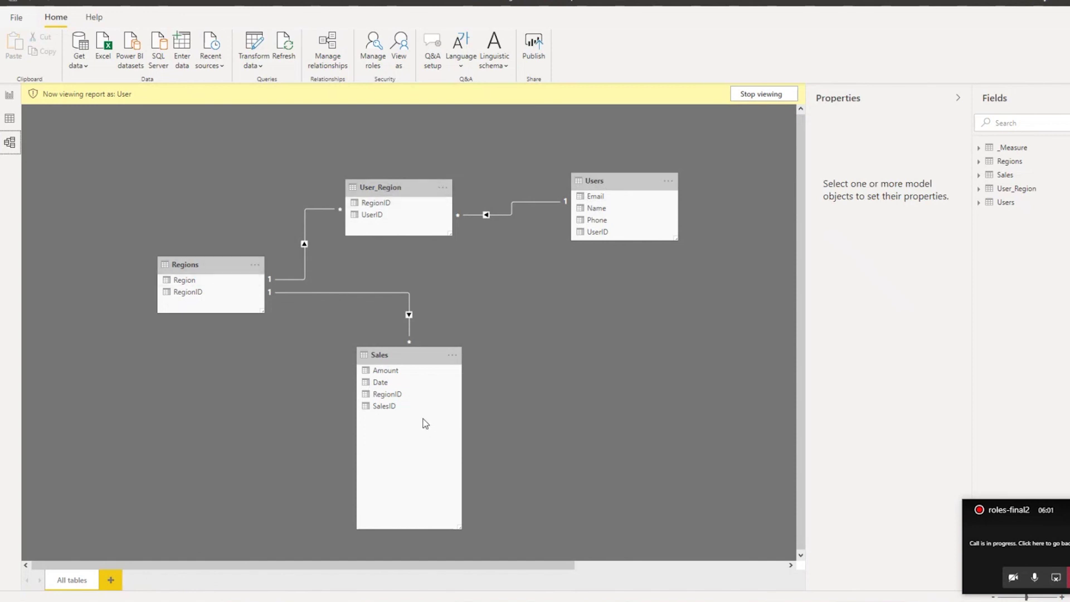
click(10, 100)
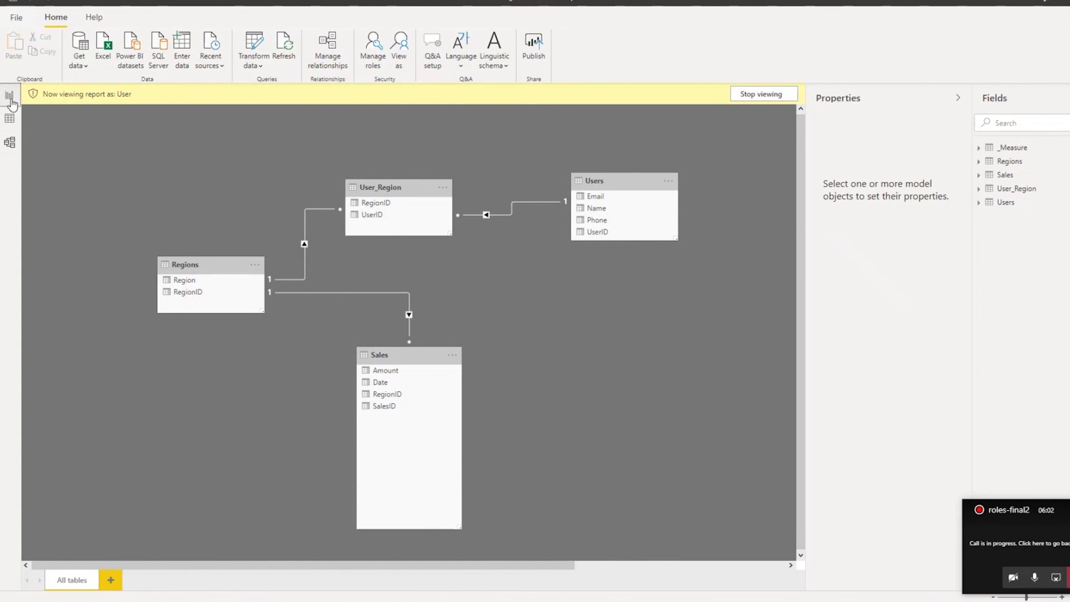